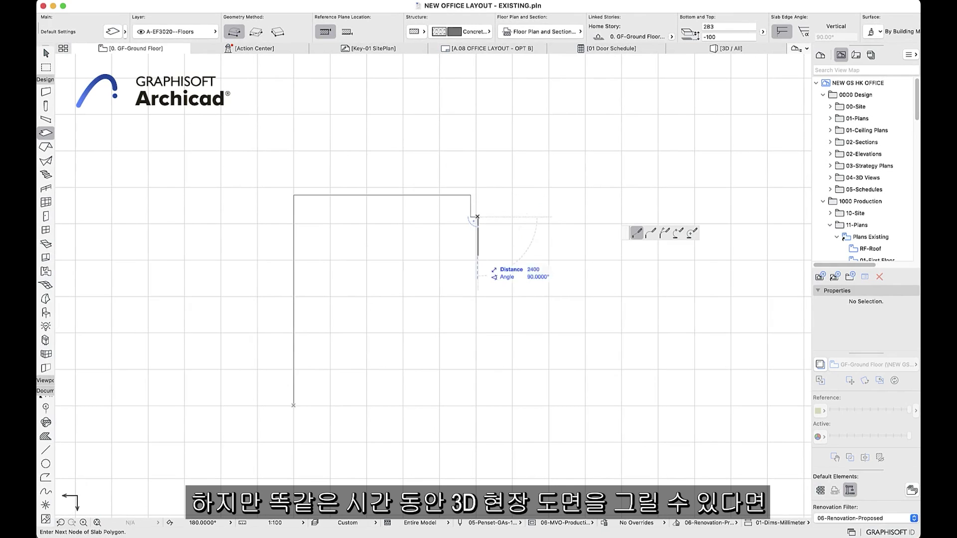
Step: Fix the slab outline's vertical edge and finish the perimeter polywall
left_click(477, 405)
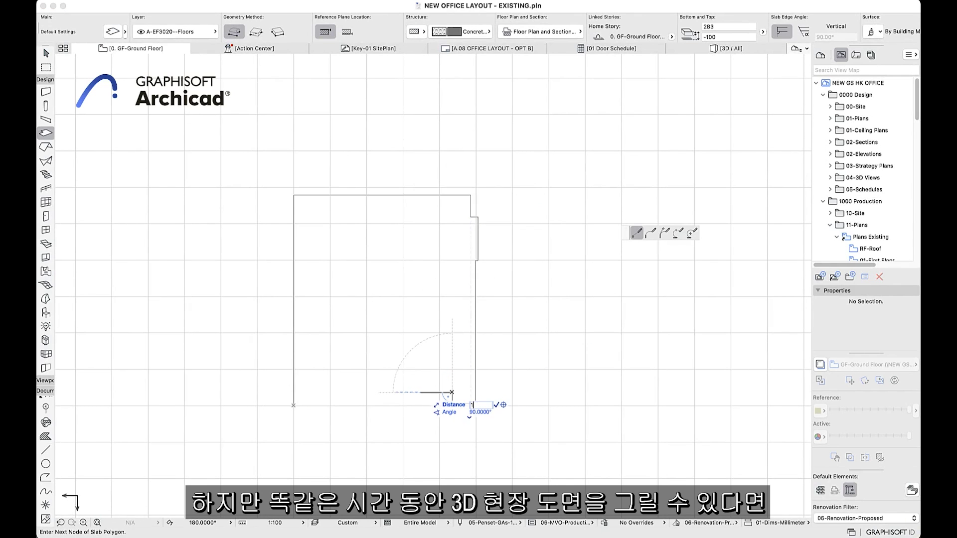
type("966")
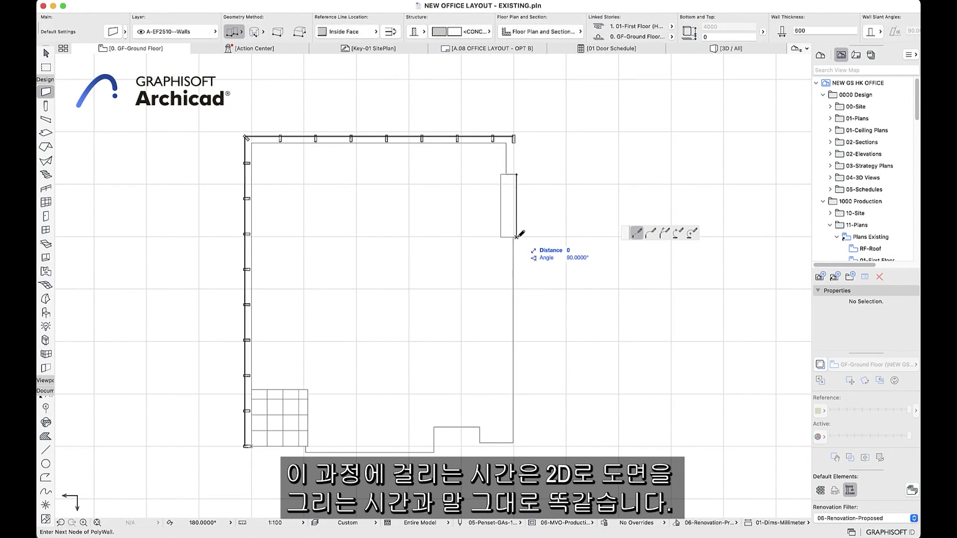
double_click(516, 237)
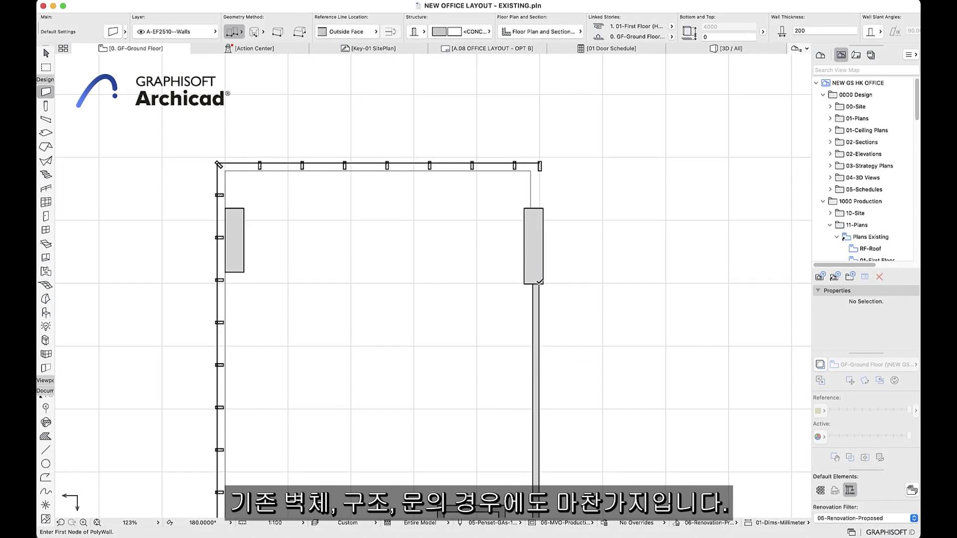
Step: Finish and confirm the column polywall outline
double_click(256, 428)
key("Escape")
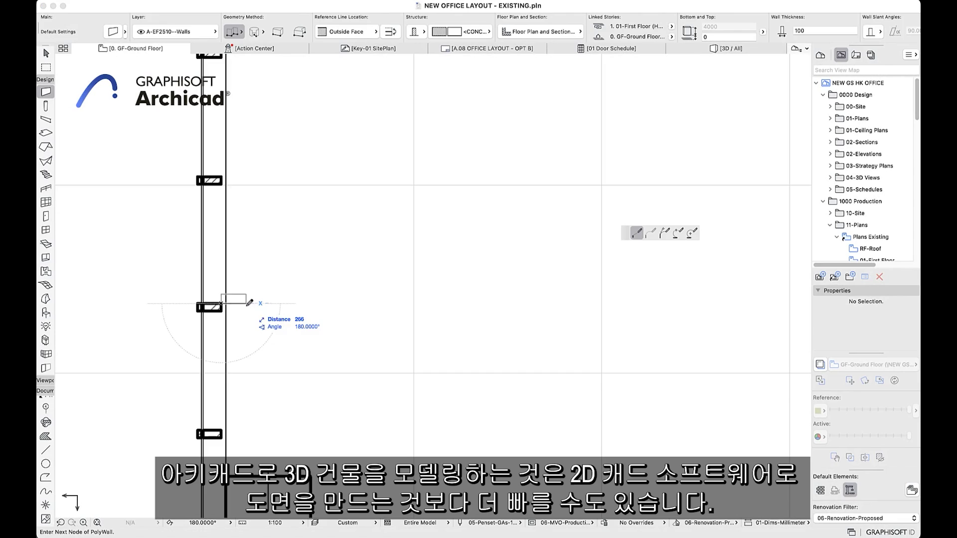
scroll(344, 305, "down", 3)
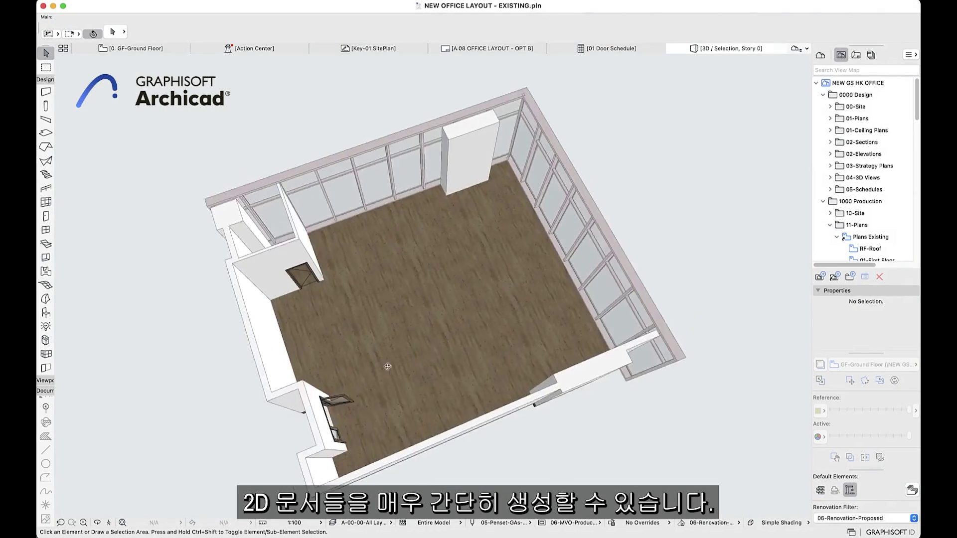
Step: Orbit the 3D office model to view it from another side
left_click_drag(388, 366, 325, 359)
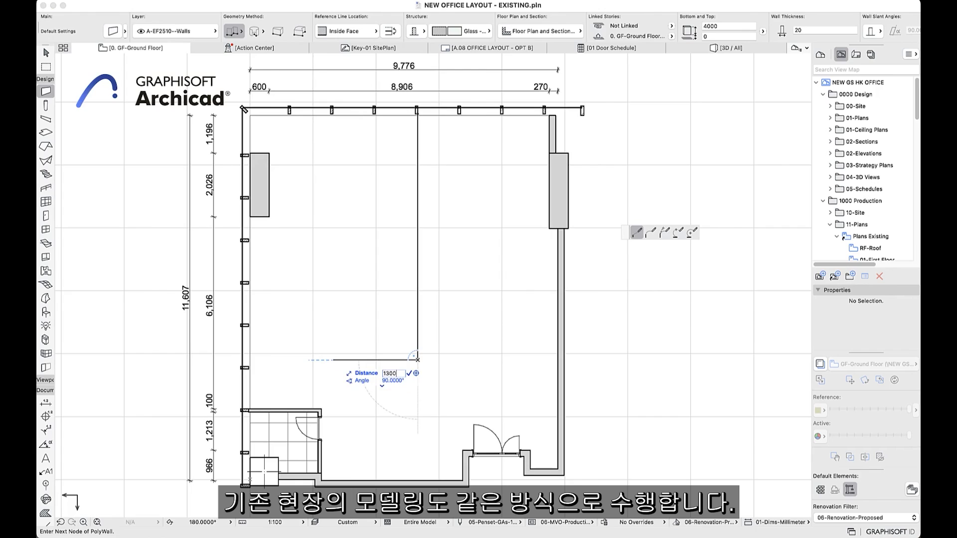
scroll(418, 360, "up", 3)
Step: Place the horizontal interior wall segment and fillet the wall corners to round them
left_click(435, 320)
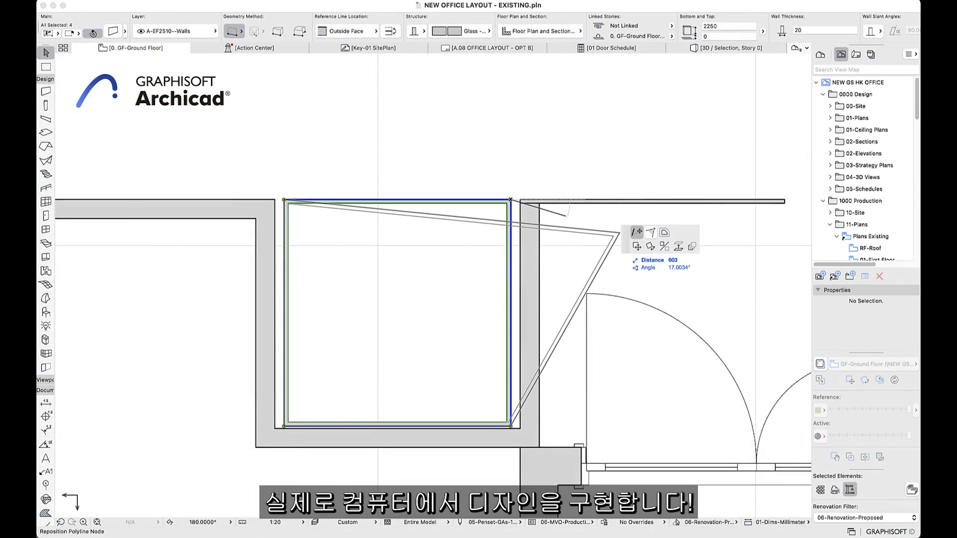
left_click(650, 232)
key("Return")
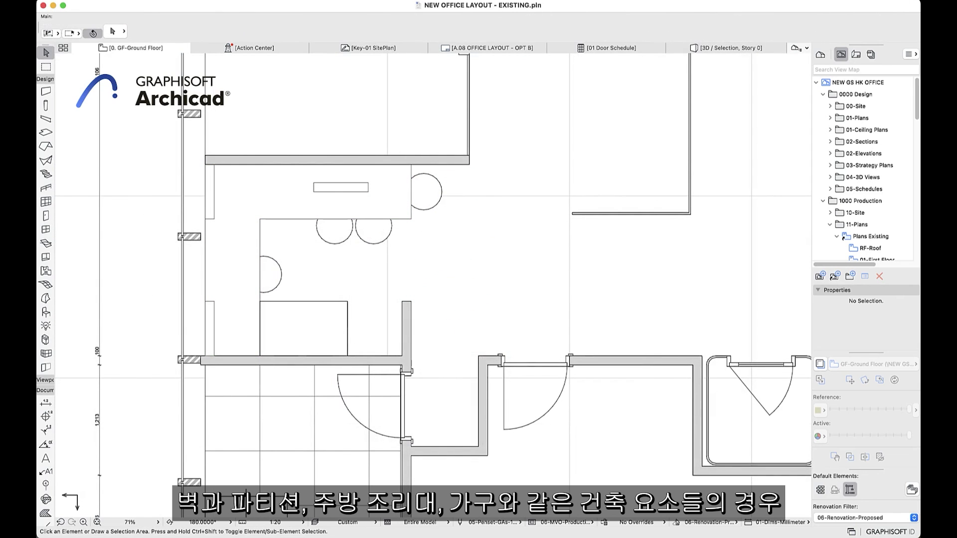
Step: Set the Armchair 04 25 object defaults after previewing it in front elevation
left_click(46, 312)
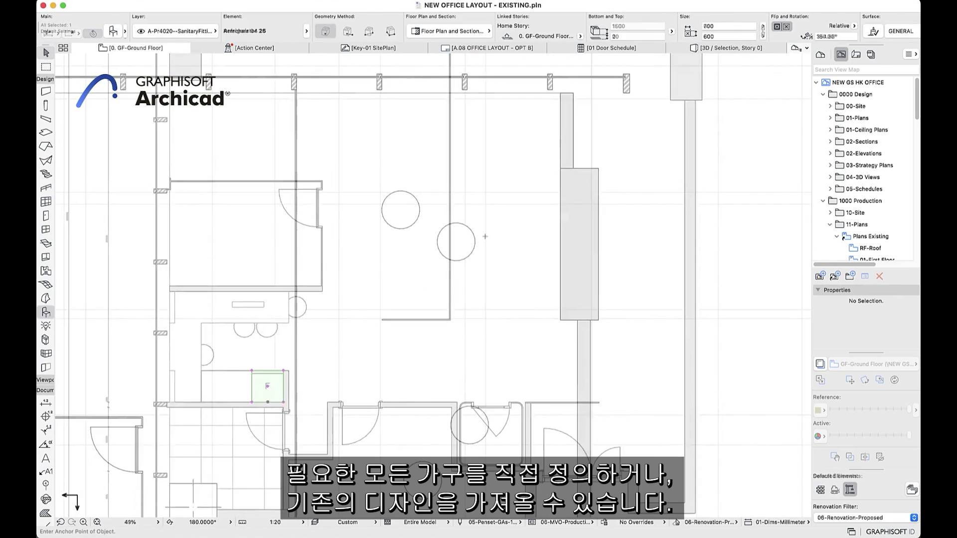
key("super+t")
left_click(764, 74)
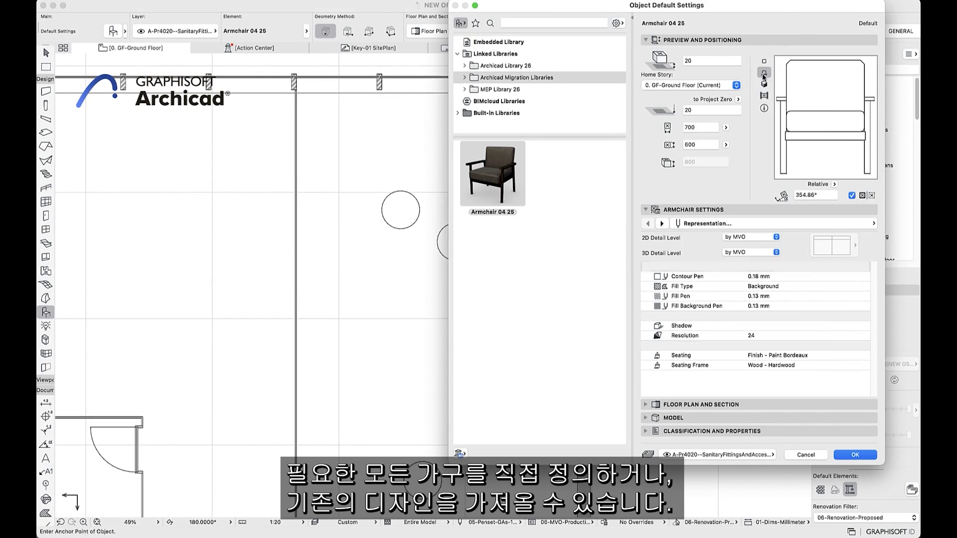
left_click(848, 455)
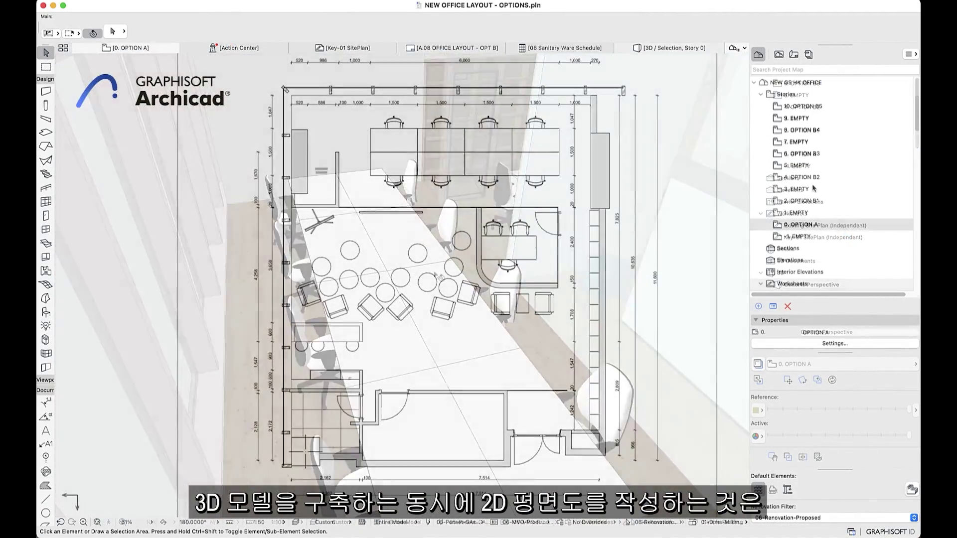
Step: Review the OPTION B2 and B4 plans, then publish the BIMx - OPTIONS set
left_click(815, 179)
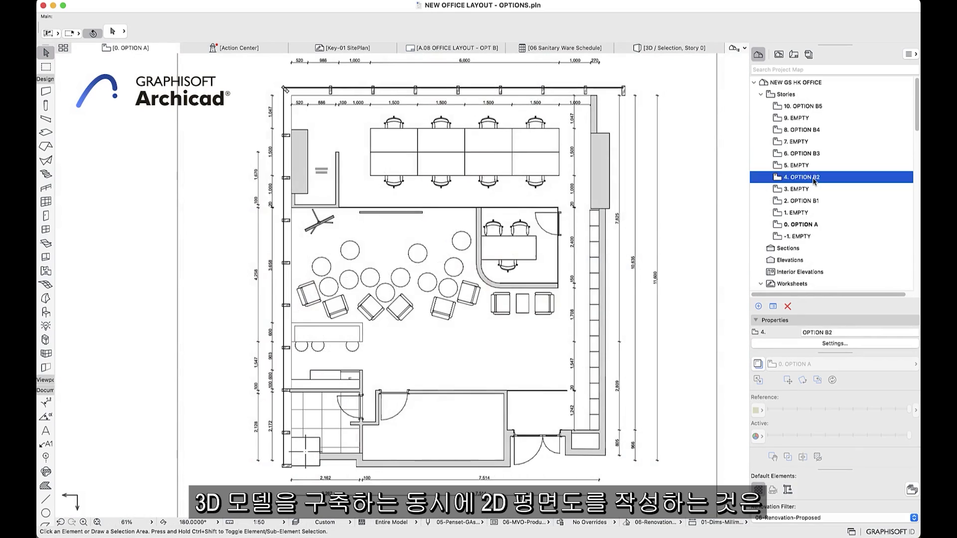
left_click(815, 130)
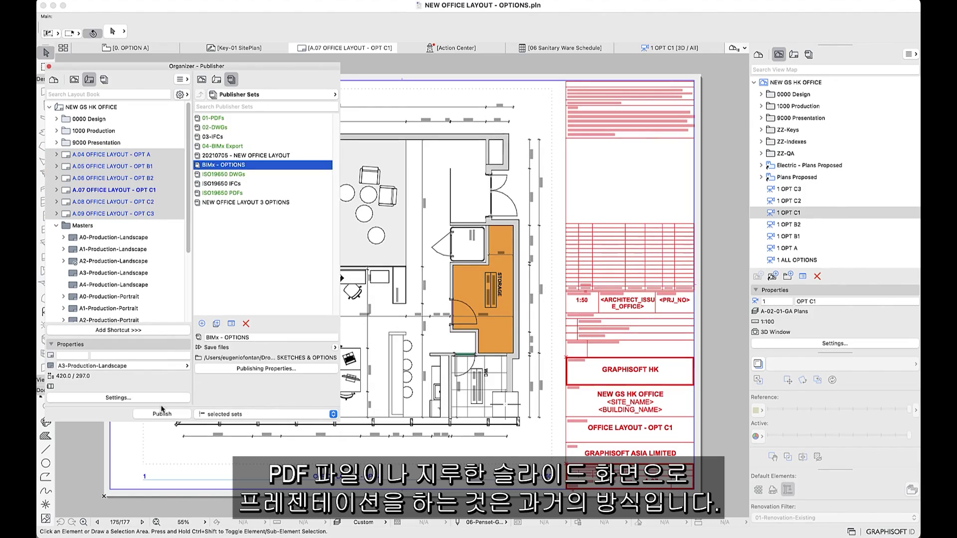
left_click(162, 413)
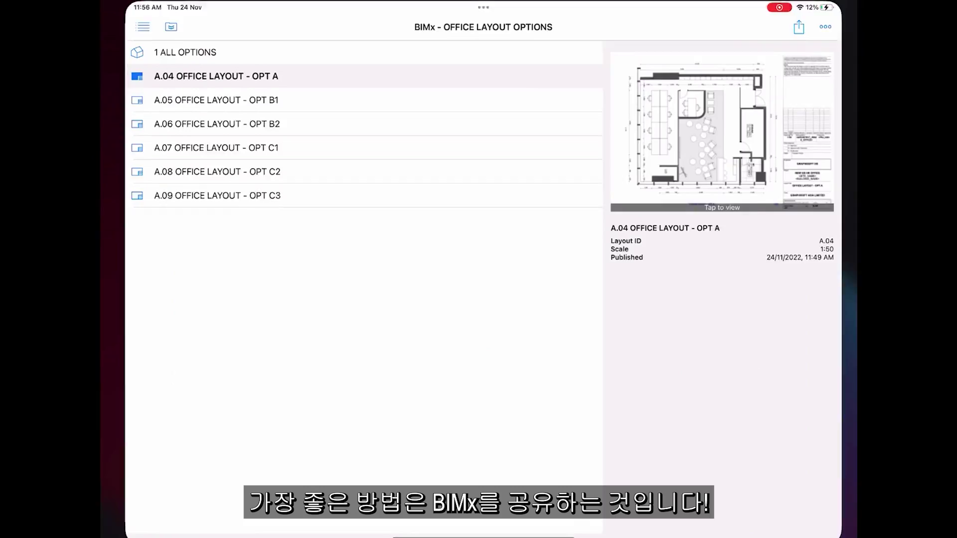
Step: Preview the OPT B1 and OPT C1 sheets, then show A.04 OFFICE LAYOUT - OPT A full screen
left_click(196, 80)
left_click(197, 131)
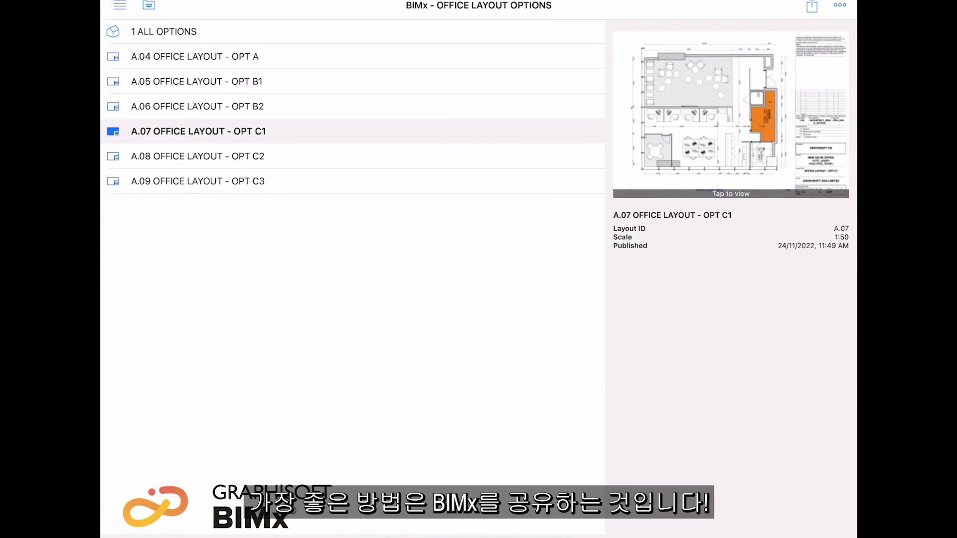
left_click(197, 56)
left_click(731, 114)
scroll(479, 270, "right", 5)
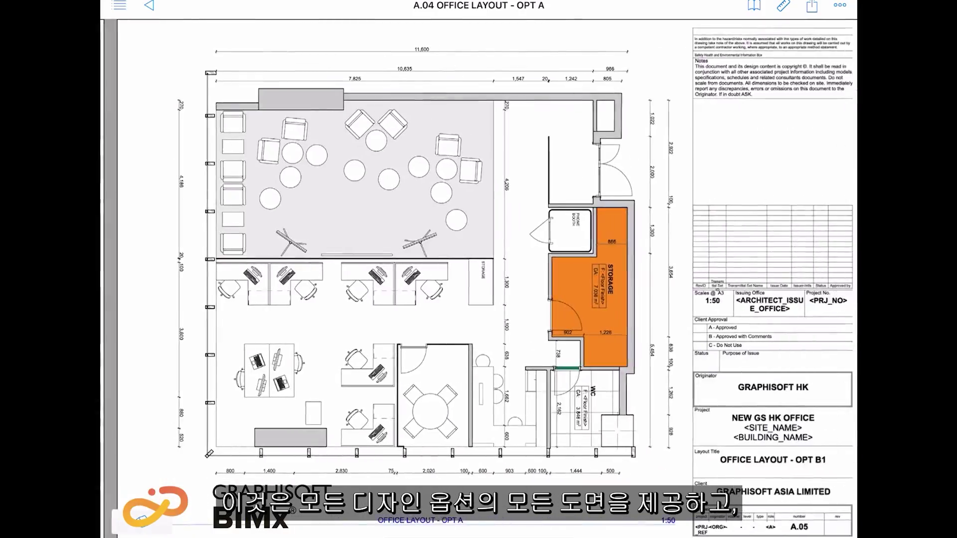
scroll(479, 269, "right", 5)
scroll(479, 269, "right", 5)
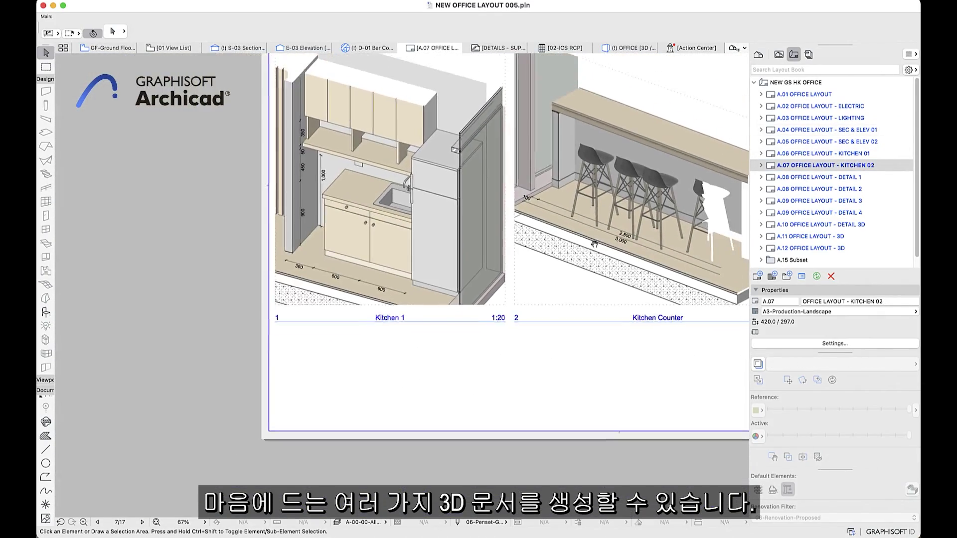
scroll(596, 244, "up", 3)
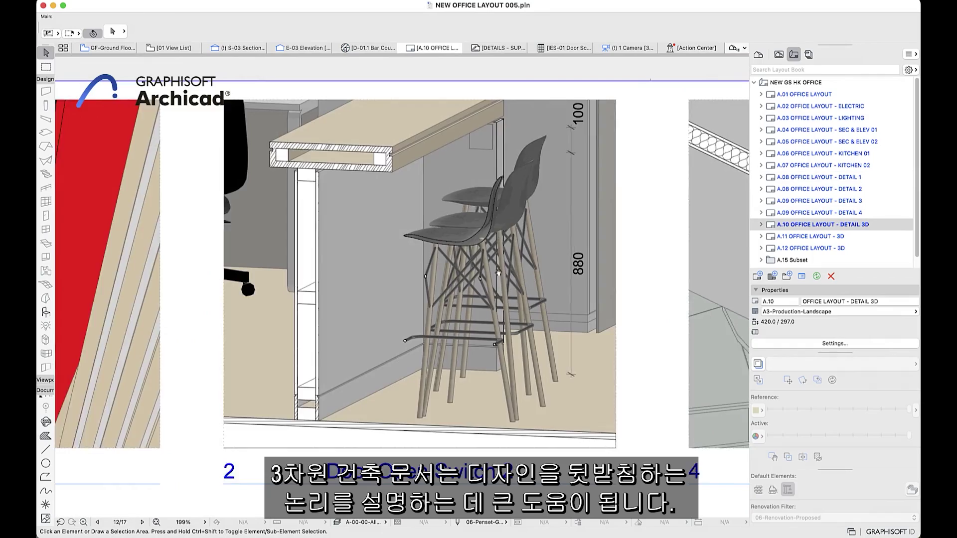
scroll(381, 271, "right", 3)
scroll(375, 271, "right", 3)
scroll(322, 299, "right", 3)
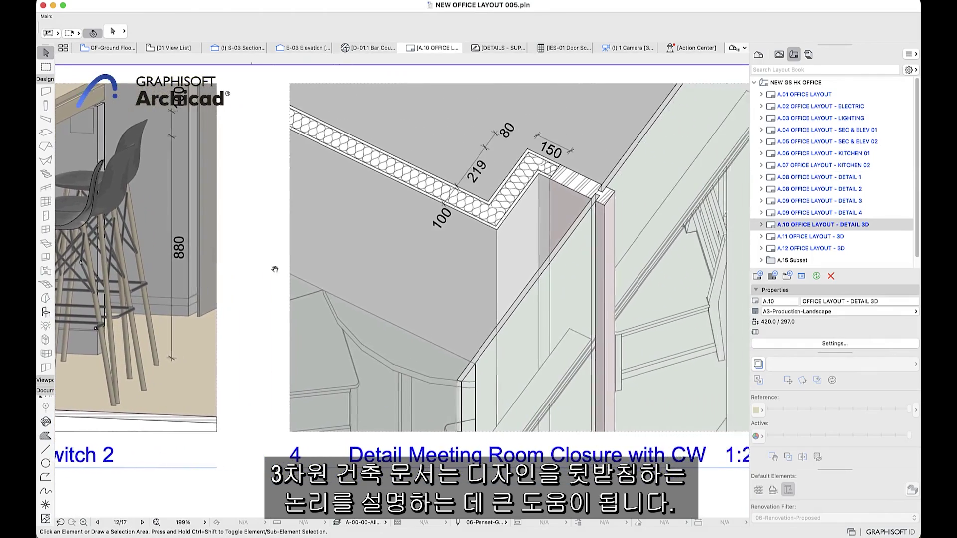
scroll(297, 275, "right", 2)
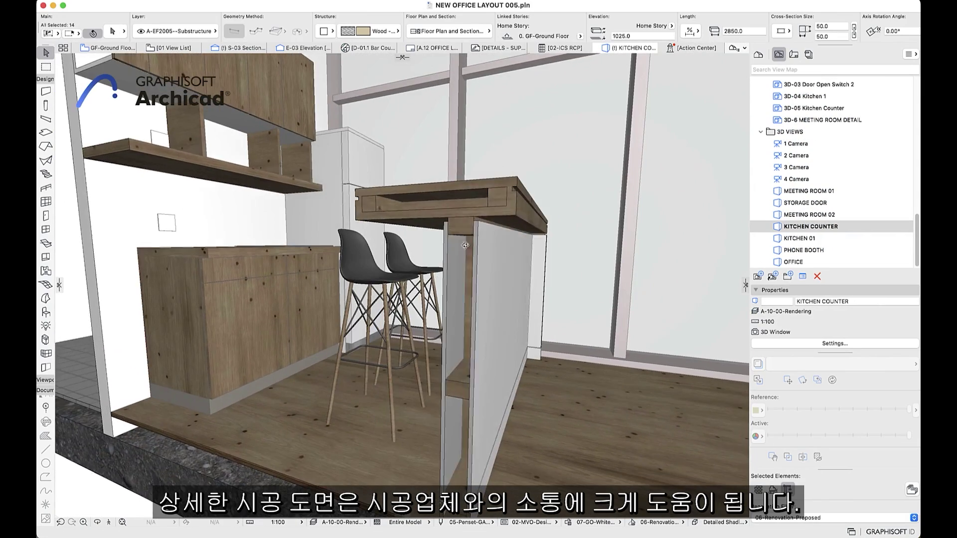
Step: Select the six framing members under the kitchen counter
left_click(461, 241)
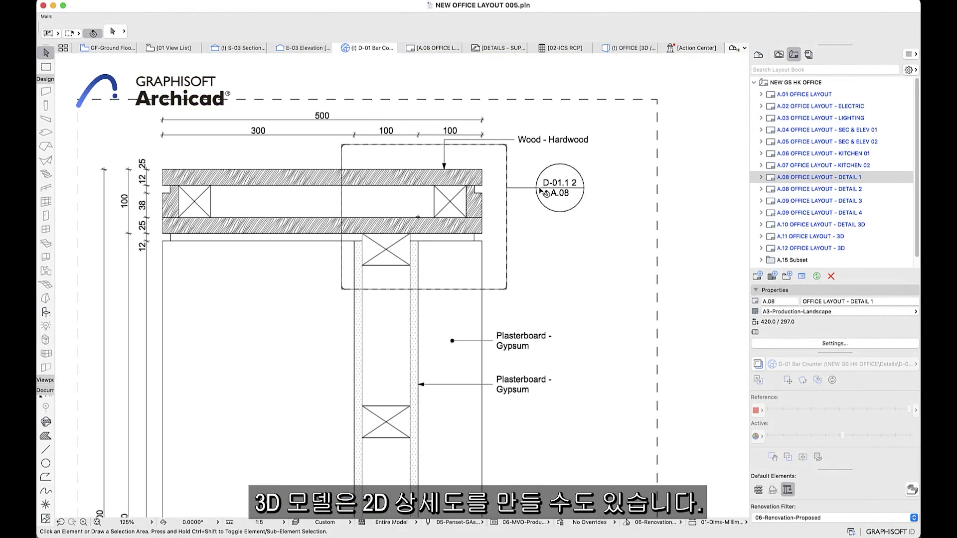
Step: Open the D-01.1.2 bar counter detail, sheets A.08 and A.09, and the D-04 Storage Room Door detail
right_click(539, 190)
left_click(566, 223)
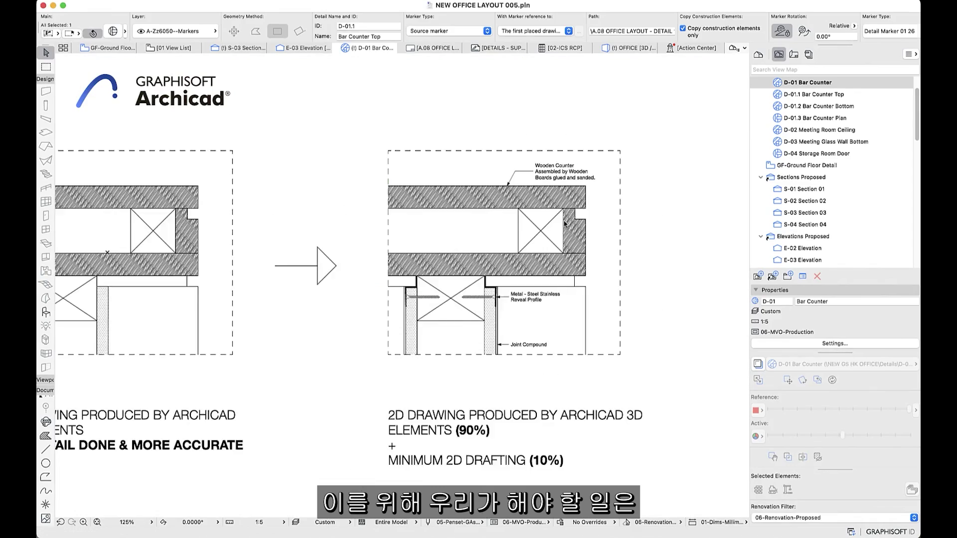
left_click(794, 54)
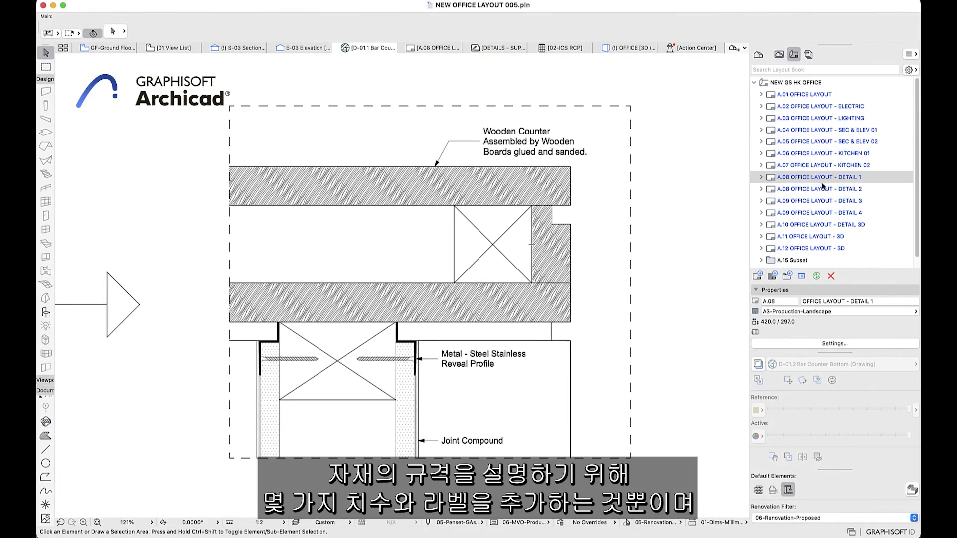
double_click(823, 188)
double_click(823, 200)
scroll(331, 244, "up", 5)
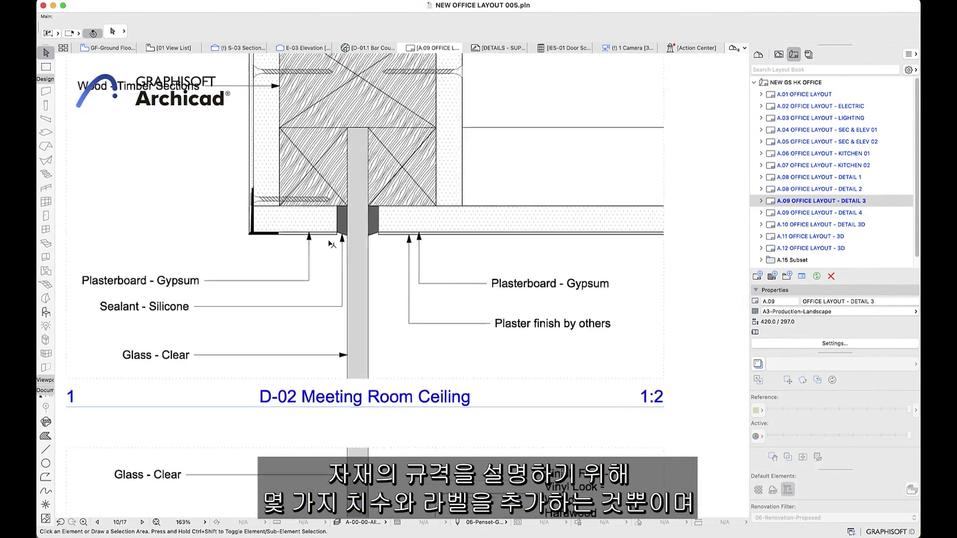
scroll(359, 304, "down", 3)
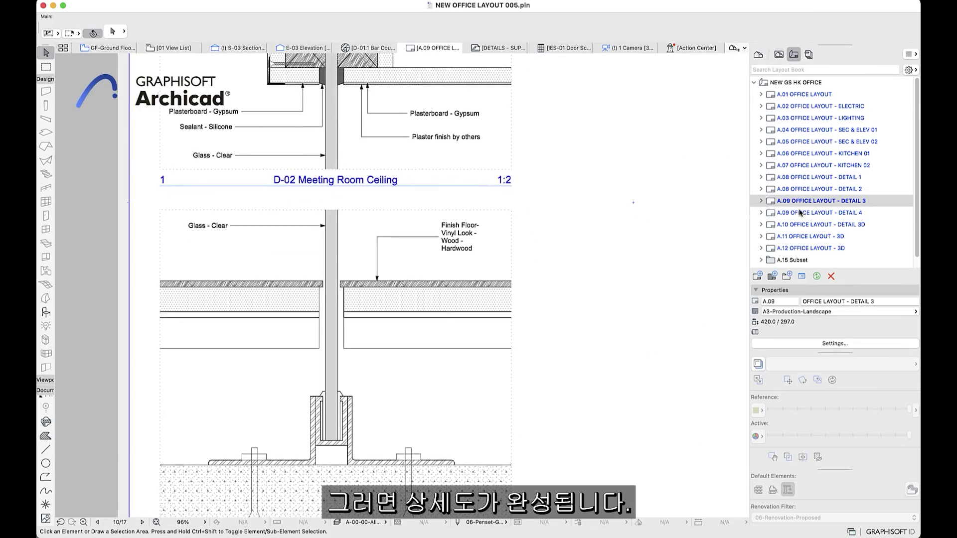
double_click(799, 212)
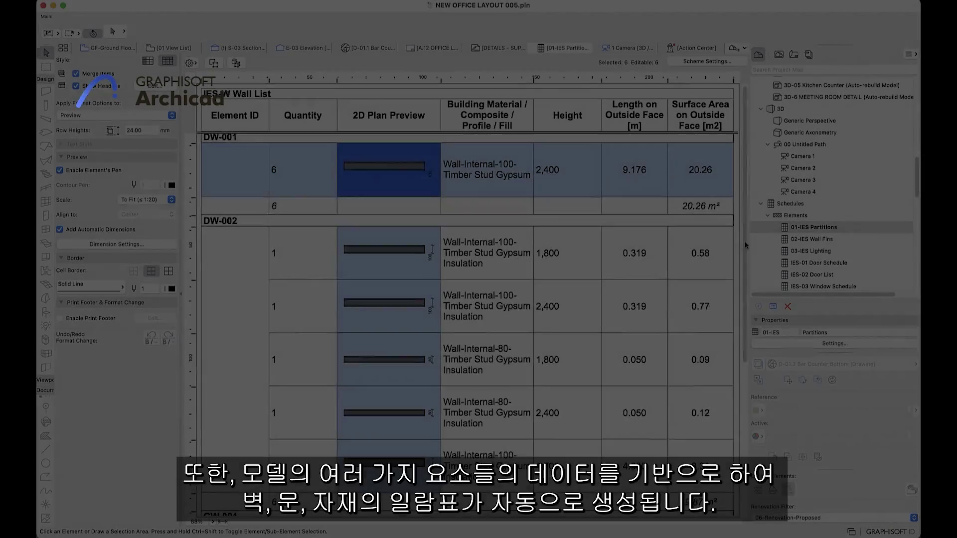
Step: Start editing a wall Height cell, then switch to the 02-IES Wall Fins schedule
left_click(574, 282)
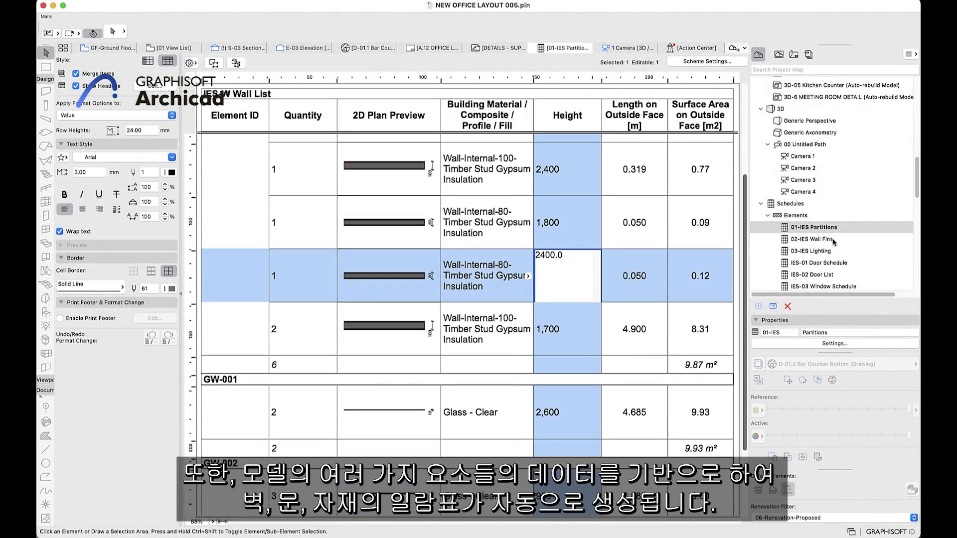
double_click(834, 240)
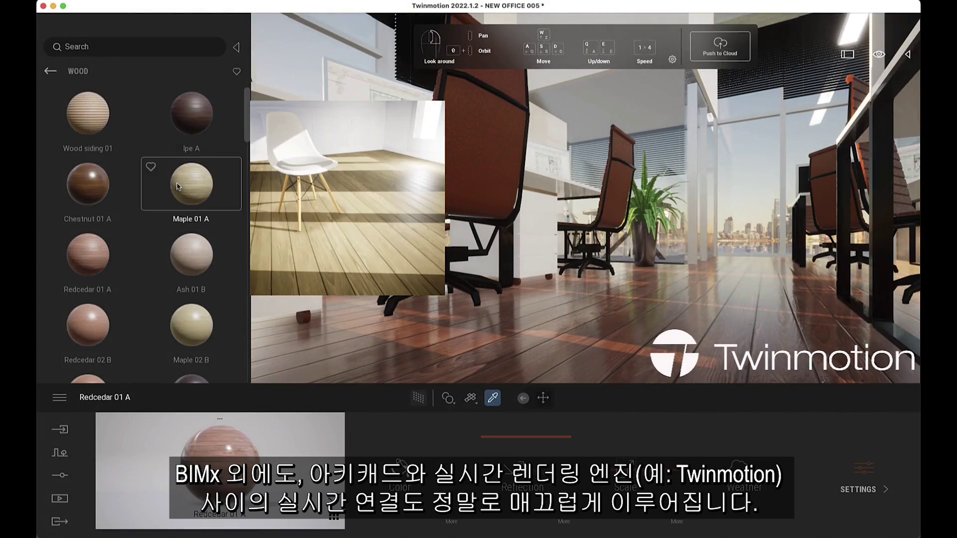
Step: Apply Maple 01 A wood from the Wood library to the office floor, replacing Redcedar
left_click_drag(177, 186, 586, 332)
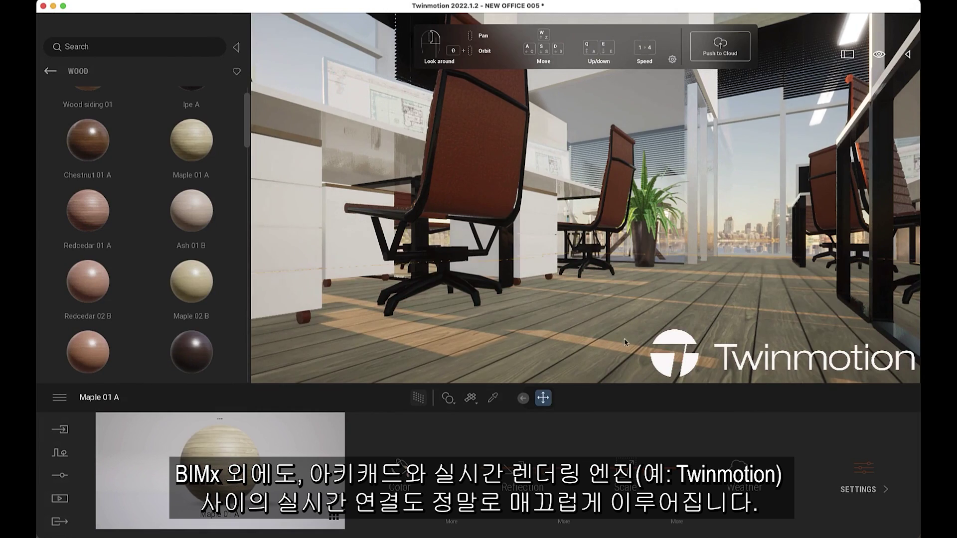